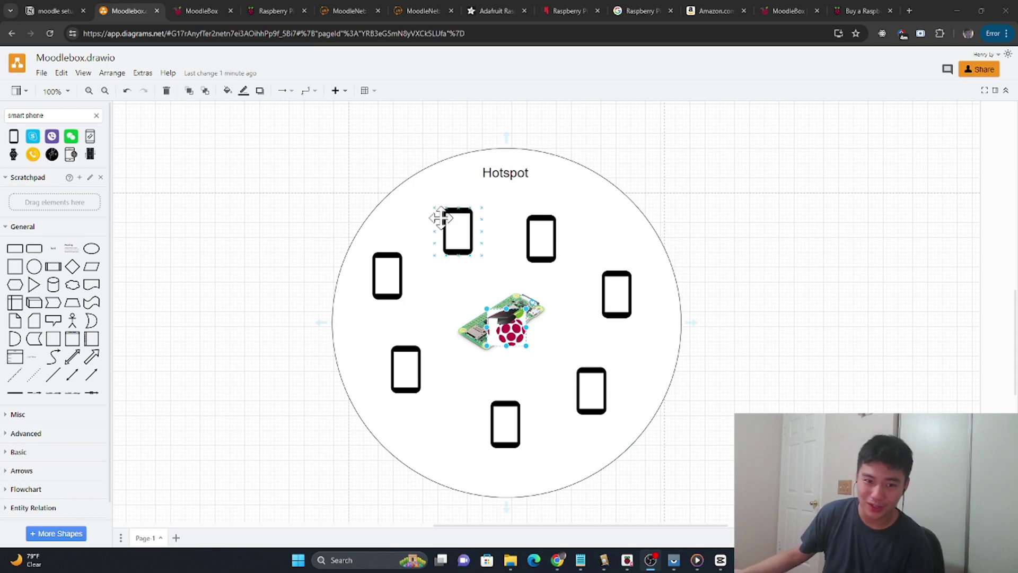
Step: Deselect the Raspberry Pi image on the Hotspot diagram canvas
{"action": "left_click", "coordinate": [249, 275]}
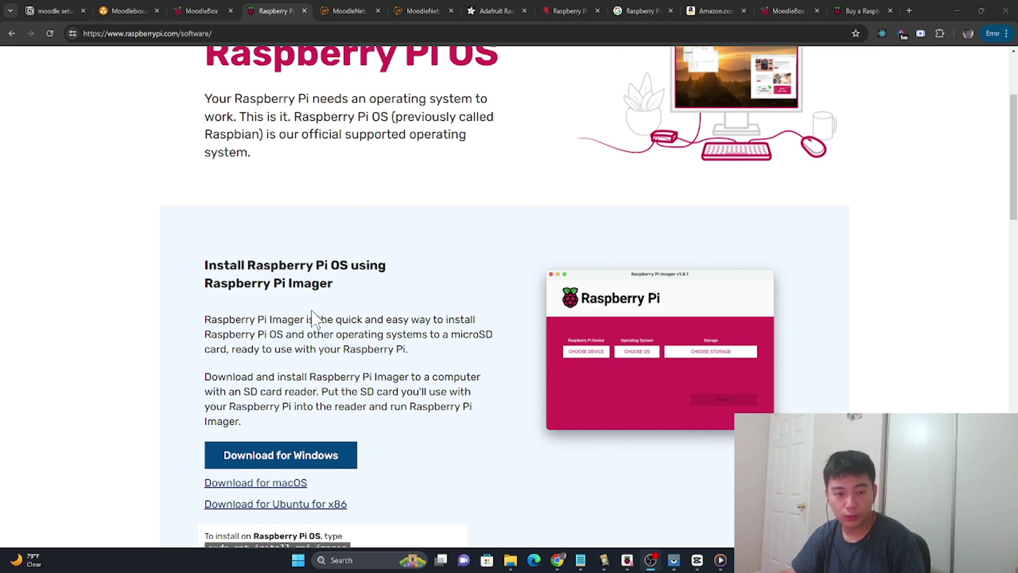
Step: Launch Raspberry Pi Imager from Windows search and bring up its device list
{"action": "key", "text": "super+e"}
{"action": "left_click", "coordinate": [691, 158]}
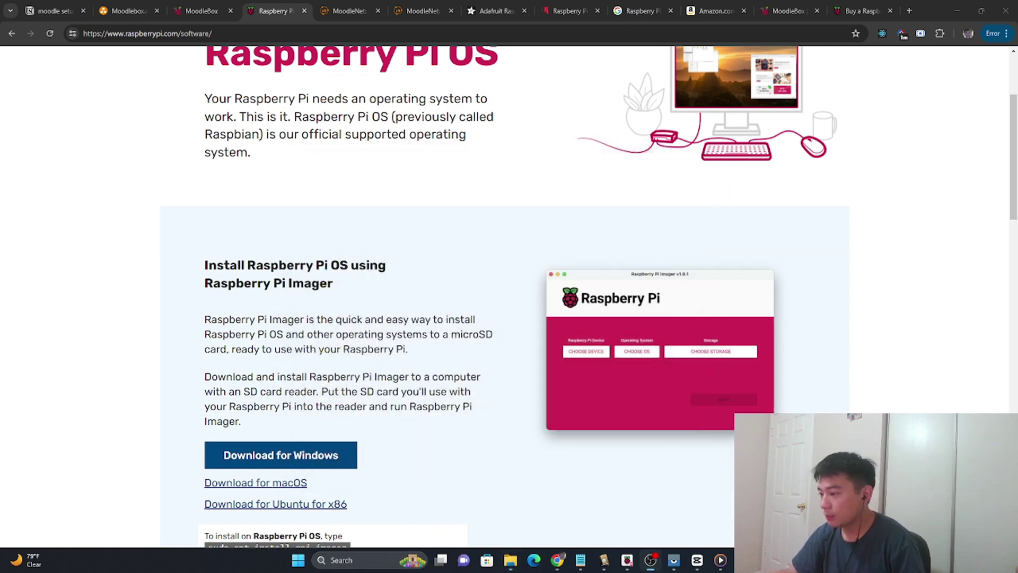
{"action": "scroll", "coordinate": [325, 456], "scroll_direction": "down", "scroll_amount": 1}
{"action": "left_click", "coordinate": [337, 559]}
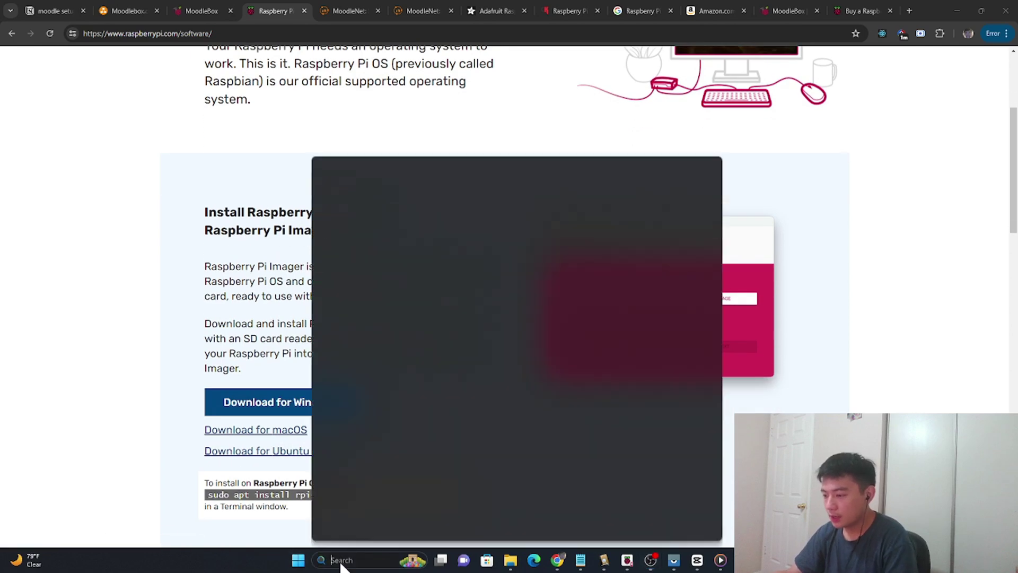
{"action": "left_click", "coordinate": [381, 201]}
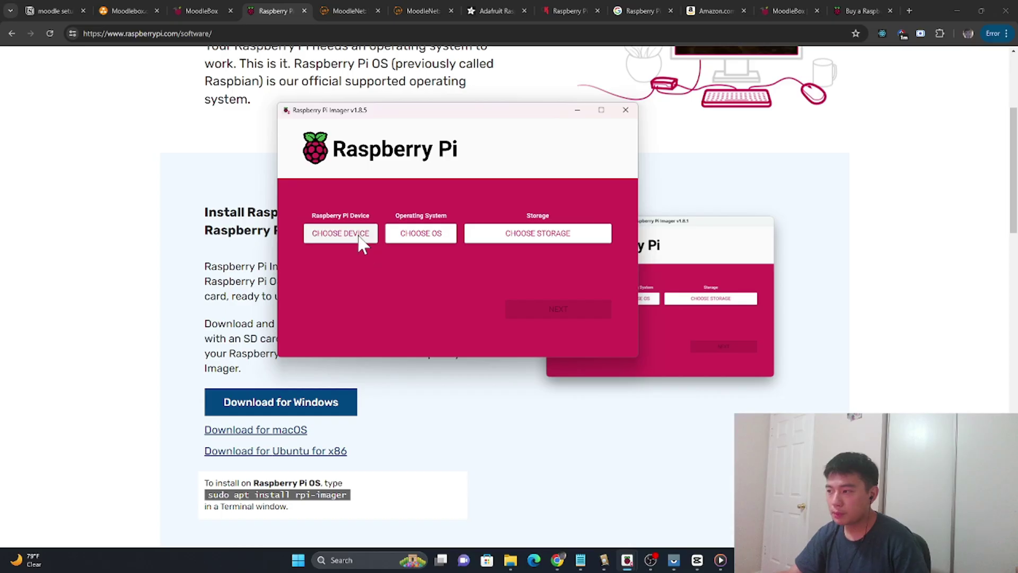
{"action": "left_click", "coordinate": [340, 233]}
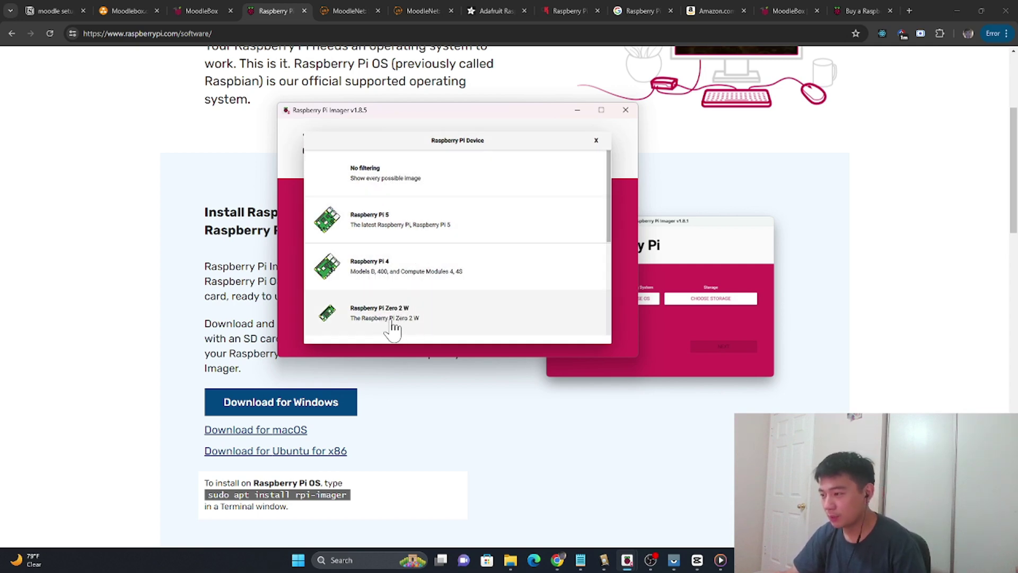
Step: Choose Raspberry Pi 5 and the MoodleBox v4.7.0 image under specific-purpose OS
{"action": "left_click", "coordinate": [384, 234]}
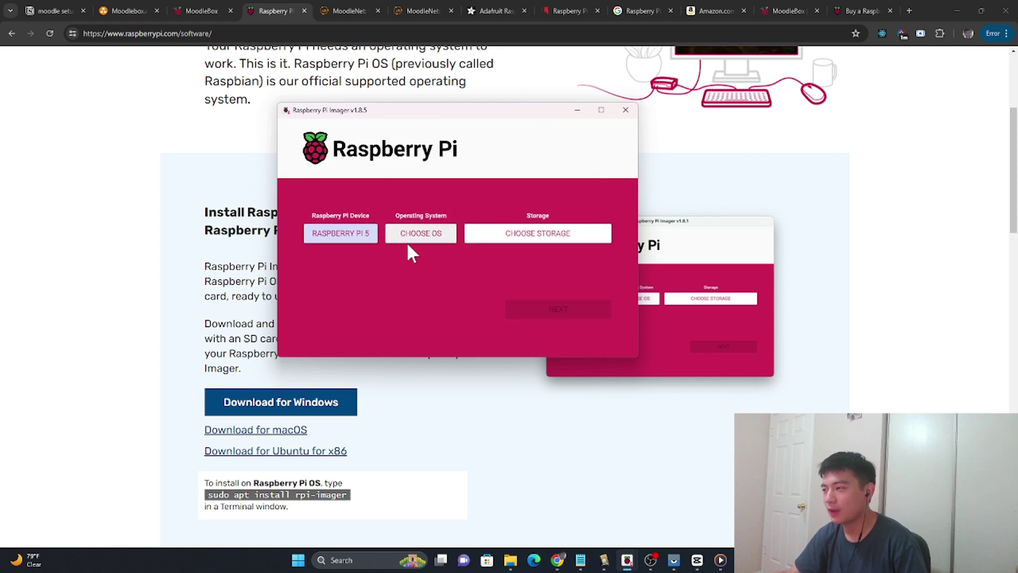
{"action": "left_click", "coordinate": [419, 234]}
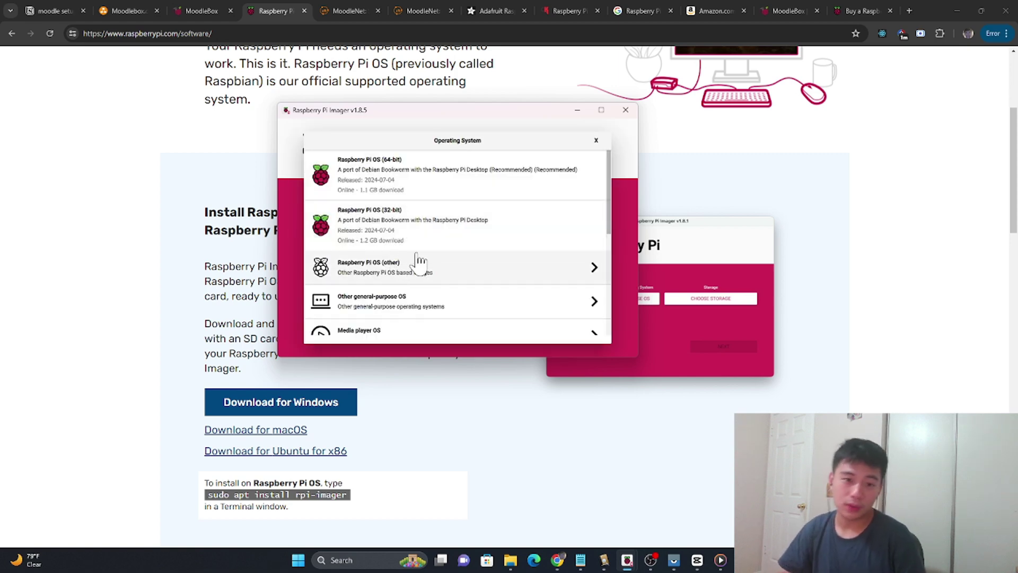
{"action": "scroll", "coordinate": [442, 201], "scroll_direction": "down", "scroll_amount": 5}
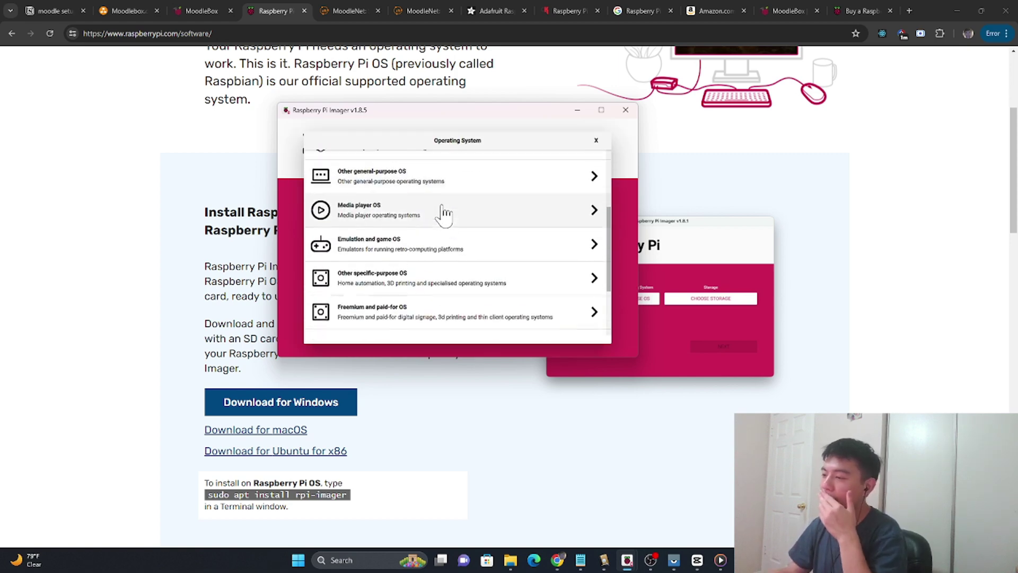
{"action": "scroll", "coordinate": [440, 243], "scroll_direction": "down", "scroll_amount": 3}
{"action": "scroll", "coordinate": [397, 254], "scroll_direction": "up", "scroll_amount": 3}
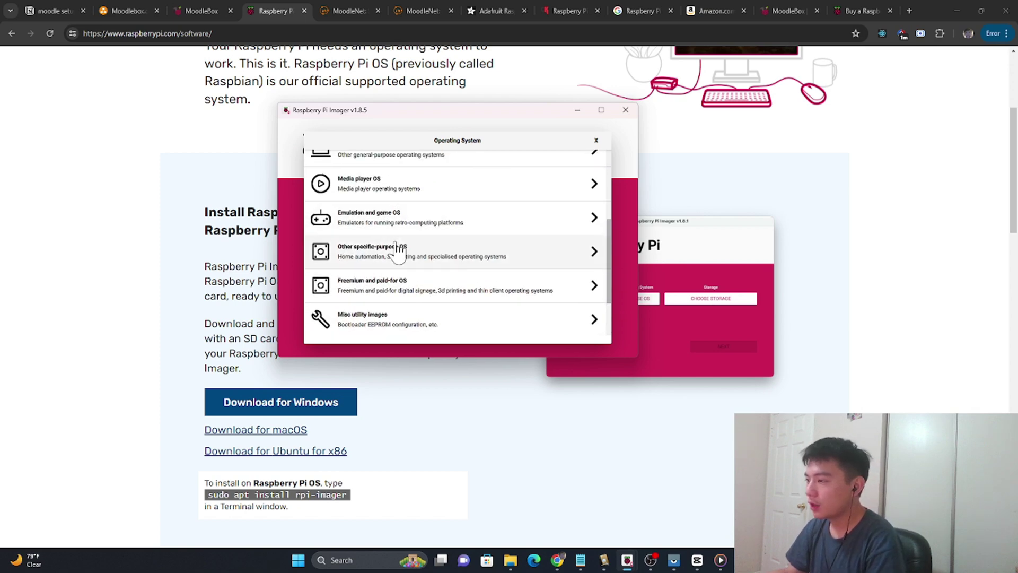
{"action": "left_click", "coordinate": [397, 260]}
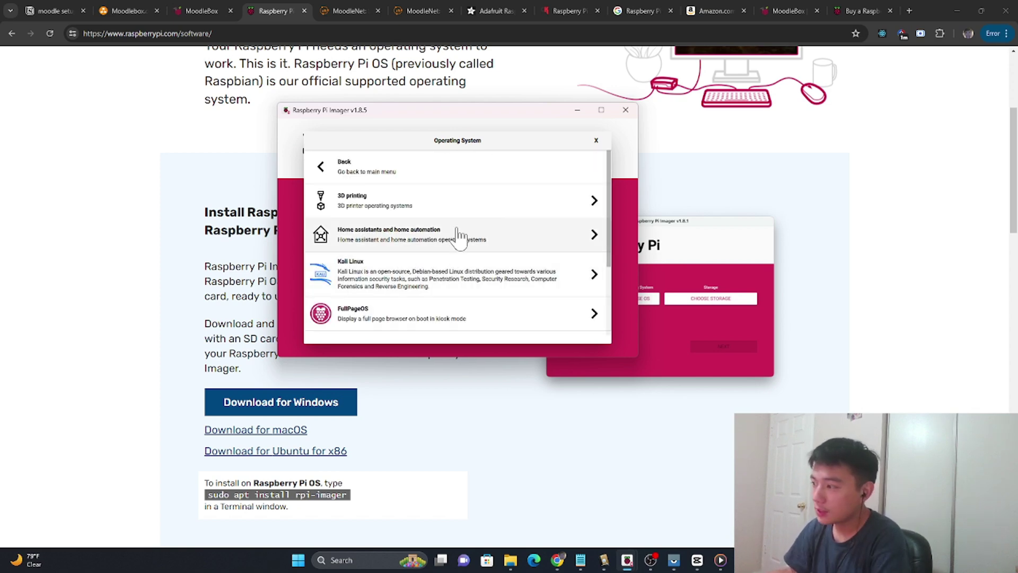
{"action": "scroll", "coordinate": [430, 241], "scroll_direction": "down", "scroll_amount": 3}
{"action": "left_click", "coordinate": [374, 253]}
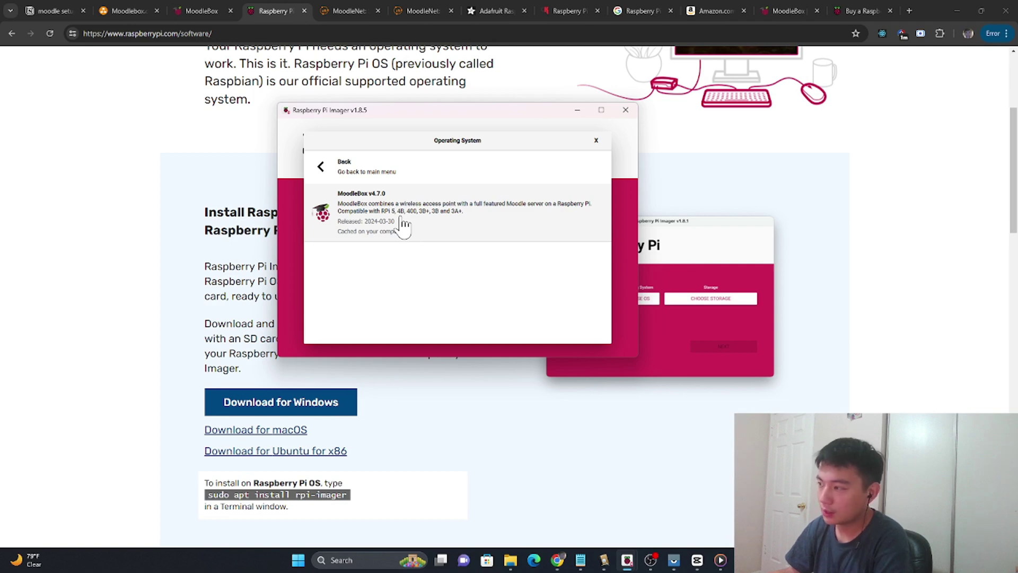
{"action": "left_click", "coordinate": [401, 222]}
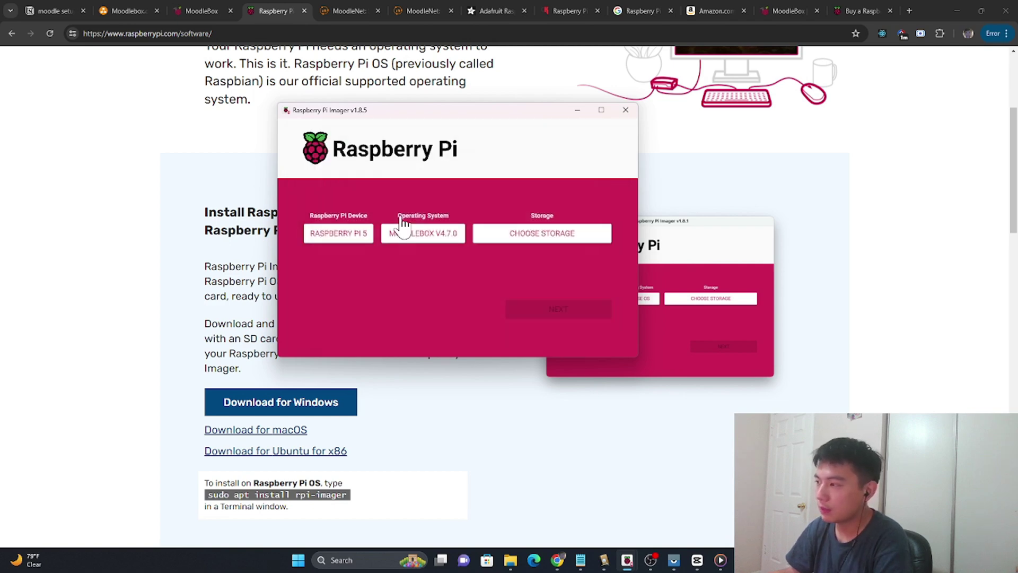
Step: Select the 127.9 GB USB drive as storage and continue
{"action": "left_click", "coordinate": [526, 234]}
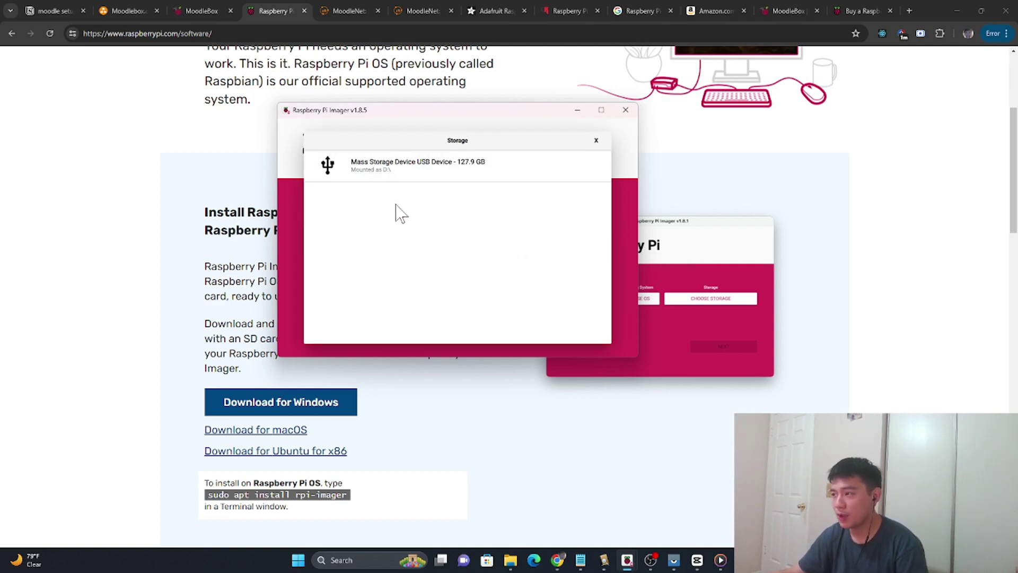
{"action": "left_click", "coordinate": [450, 170]}
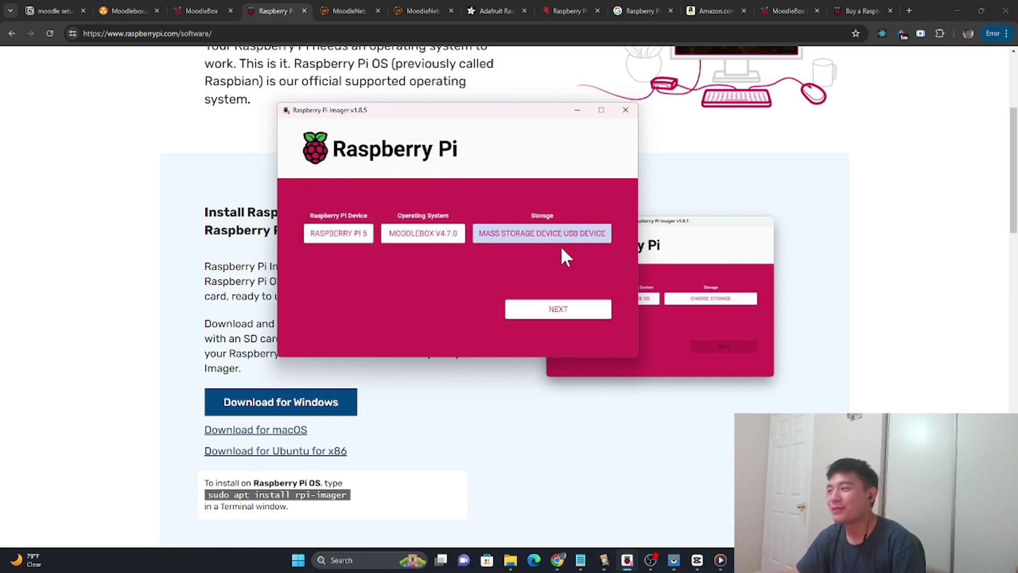
{"action": "left_click", "coordinate": [556, 312]}
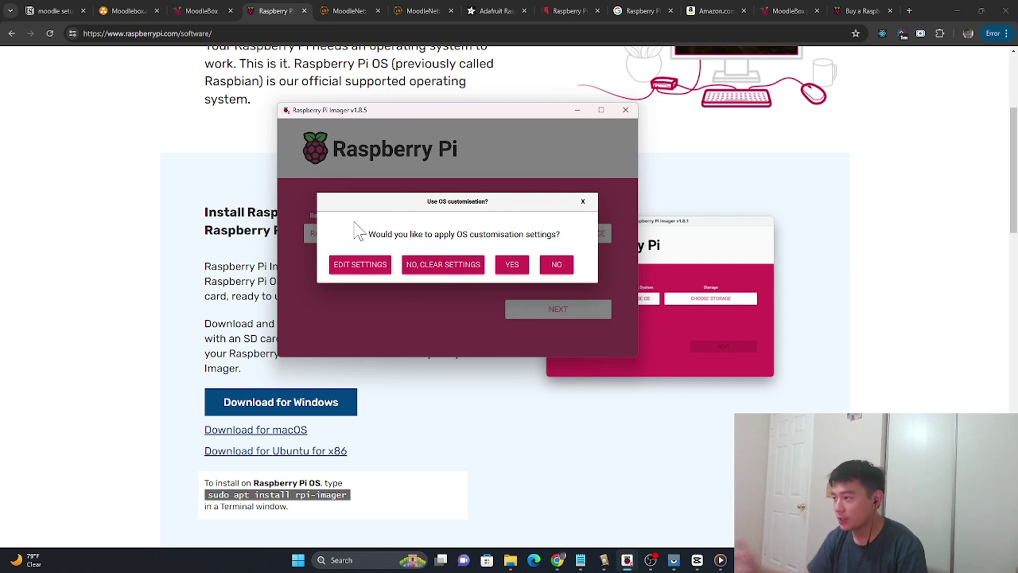
Step: Keep hostname moodlebox in OS customisation, set a new login password, and save
{"action": "left_click", "coordinate": [372, 266]}
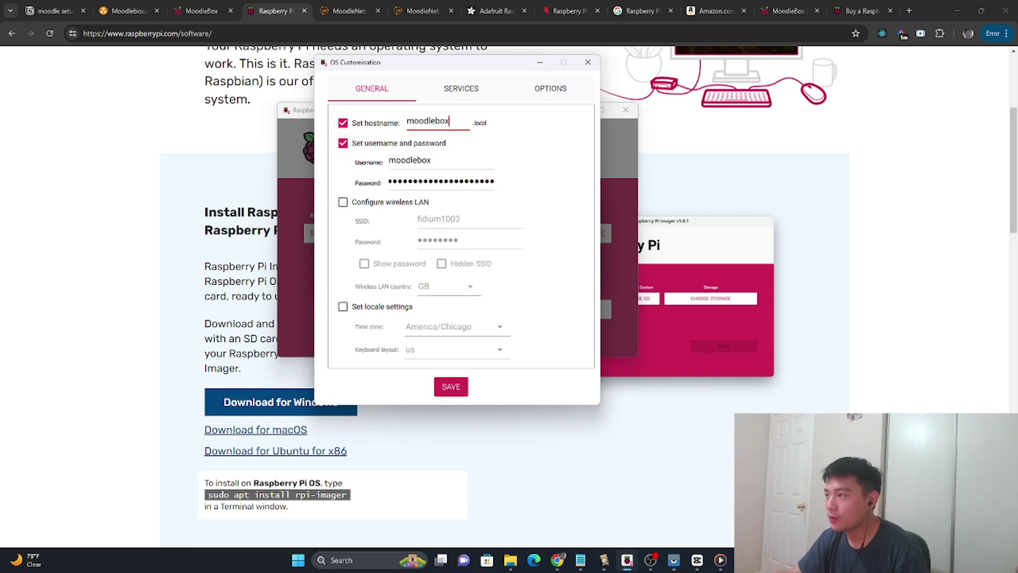
{"action": "double_click", "coordinate": [427, 121]}
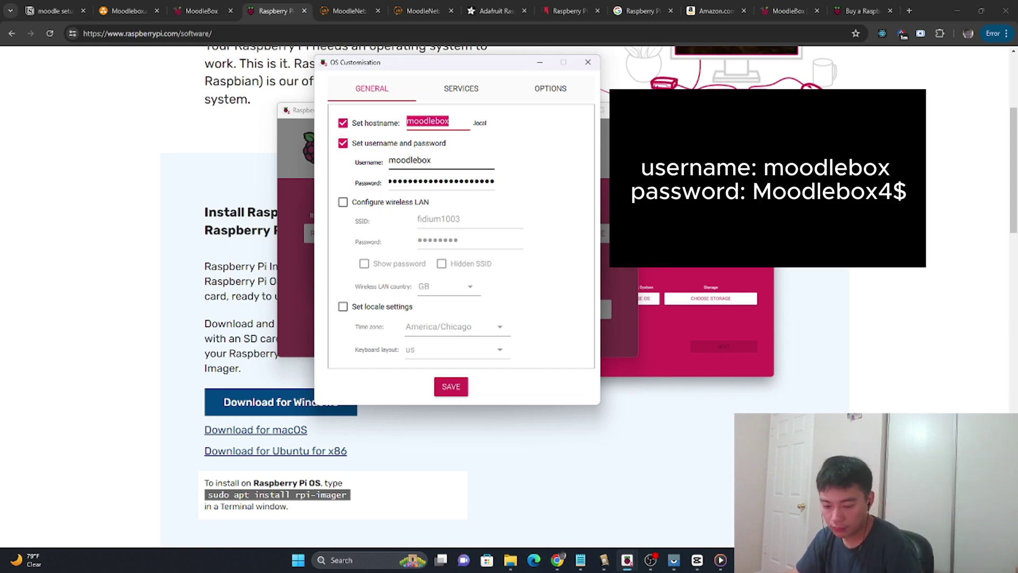
{"action": "key", "text": "Tab"}
{"action": "key", "text": "shift+Tab"}
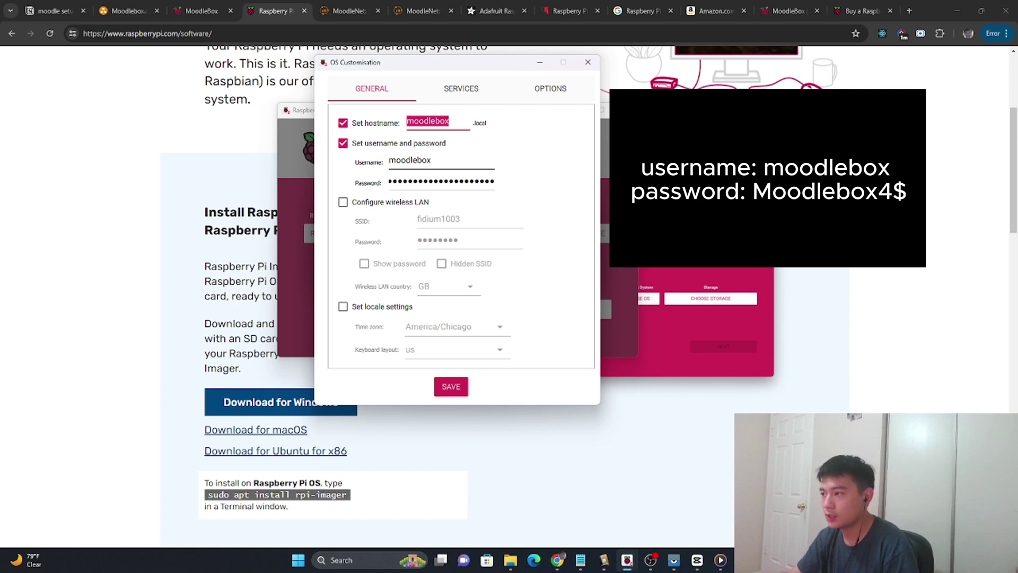
{"action": "key", "text": "shift+Left"}
{"action": "key", "text": "shift+Left"}
{"action": "key", "text": "shift+Left"}
{"action": "key", "text": "shift+Left"}
{"action": "key", "text": "shift+Left"}
{"action": "key", "text": "shift+Left"}
{"action": "key", "text": "shift+Left"}
{"action": "key", "text": "shift+Left"}
{"action": "key", "text": "shift+Left"}
{"action": "key", "text": "Tab"}
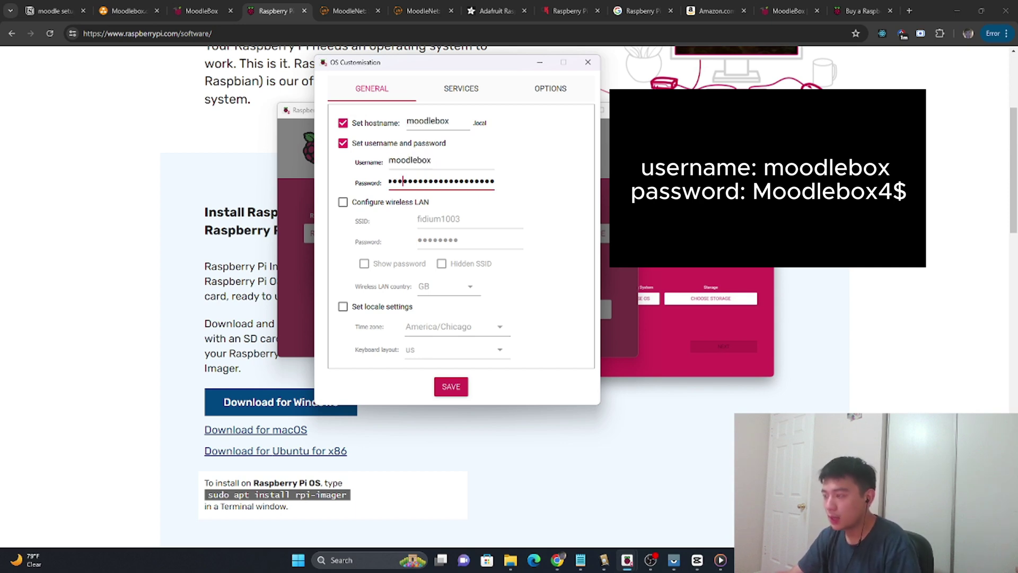
{"action": "key", "text": "BackSpace"}
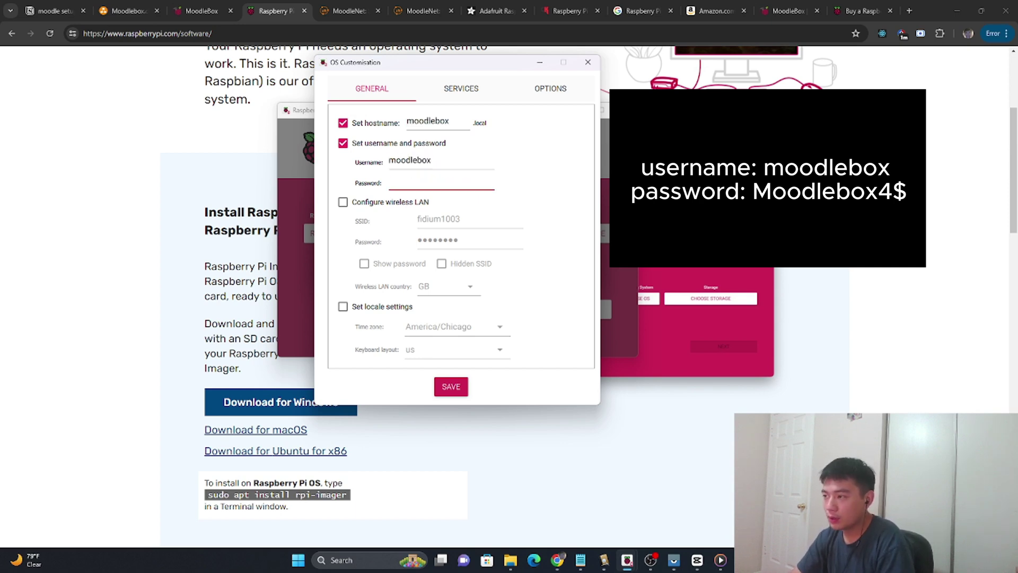
{"action": "type", "text": "Moodle"}
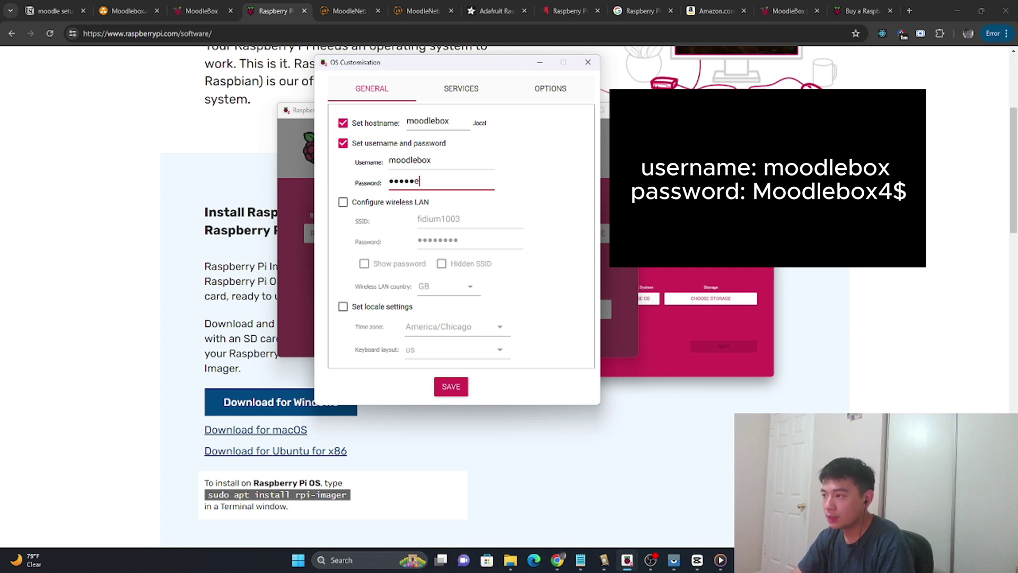
{"action": "type", "text": "bo"}
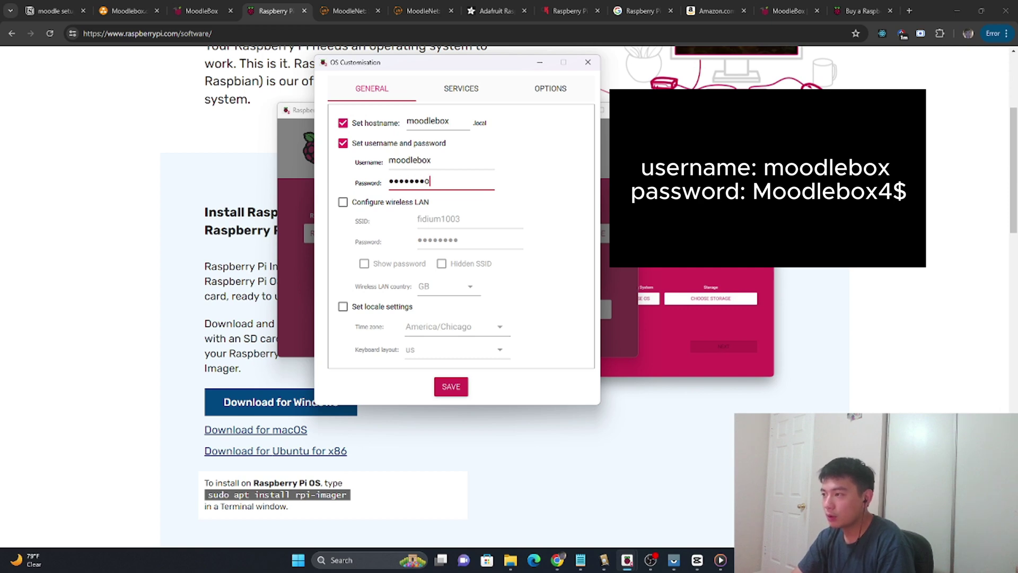
{"action": "type", "text": "x4$"}
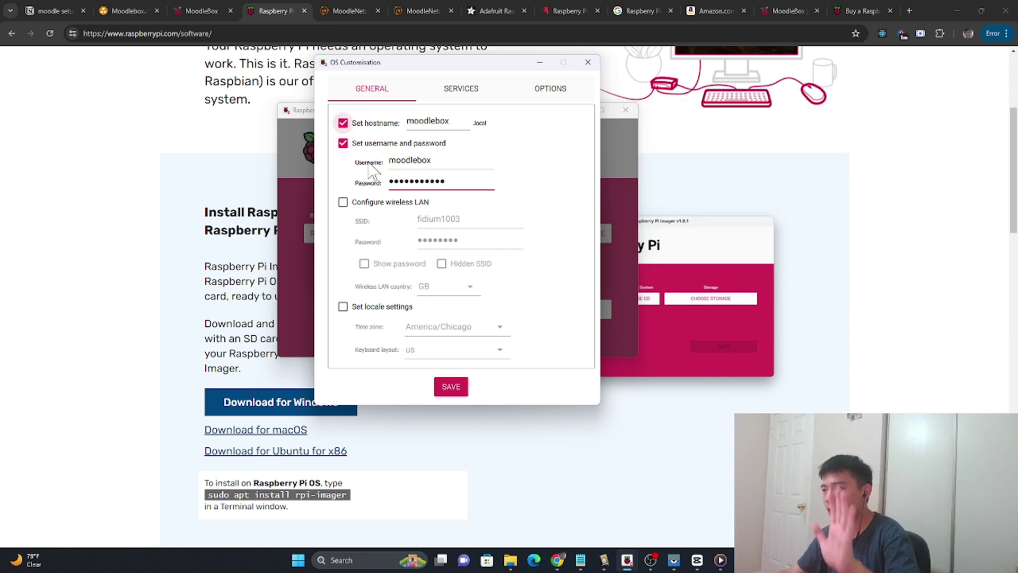
{"action": "left_click", "coordinate": [454, 387]}
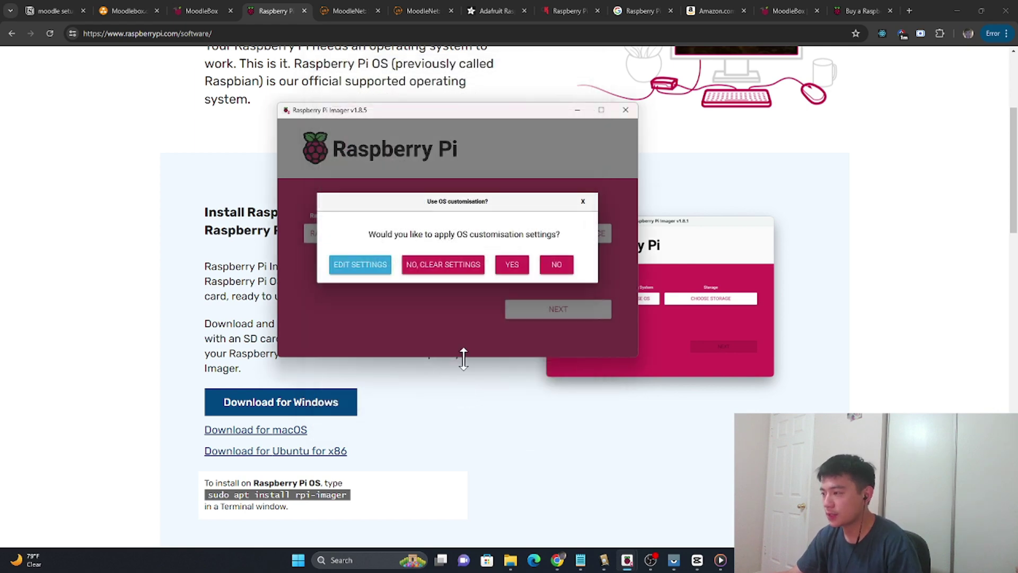
Step: Apply the saved customisation and confirm erasing the USB drive to start writing
{"action": "left_click", "coordinate": [515, 270]}
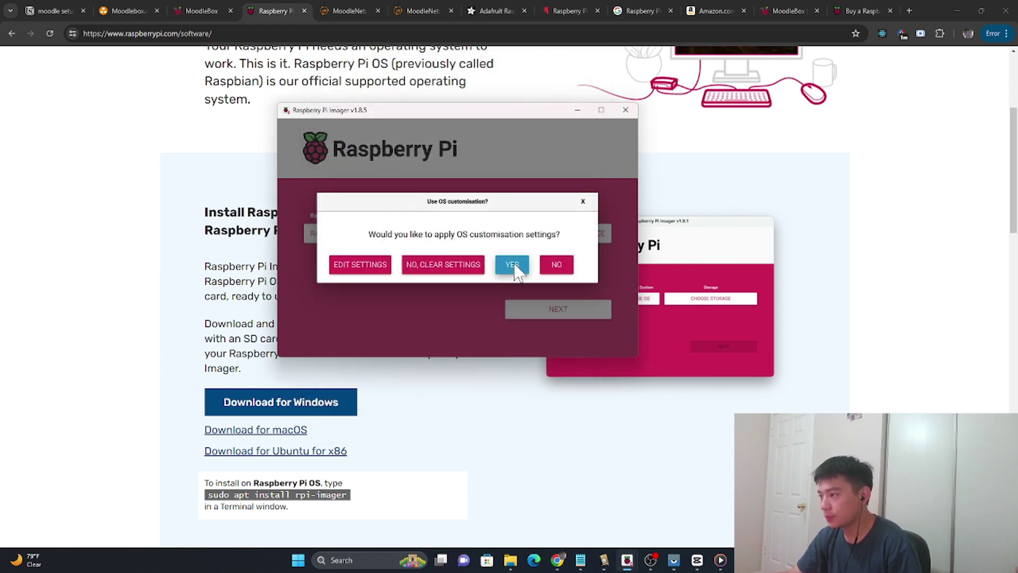
{"action": "left_click", "coordinate": [513, 268]}
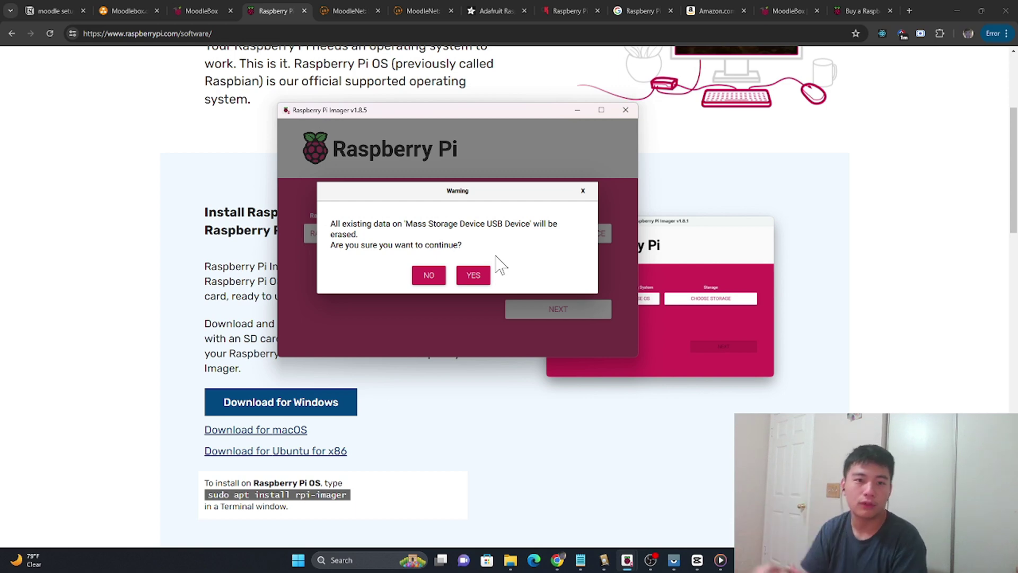
{"action": "left_click", "coordinate": [473, 275]}
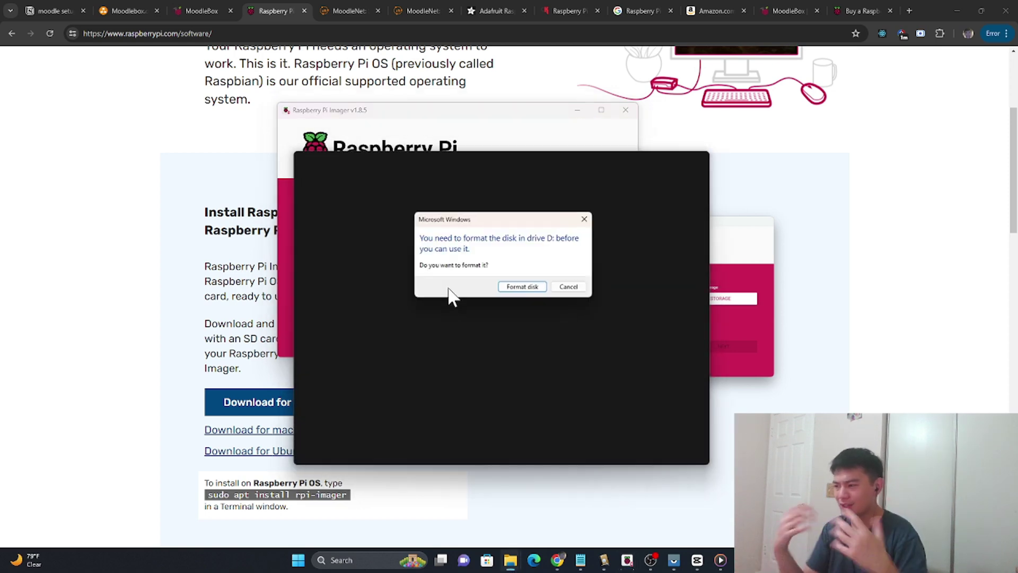
Step: Decline formatting, dismiss the drive-unavailable error, and bring the phone mirror forward
{"action": "left_click", "coordinate": [573, 289]}
{"action": "left_click", "coordinate": [577, 287]}
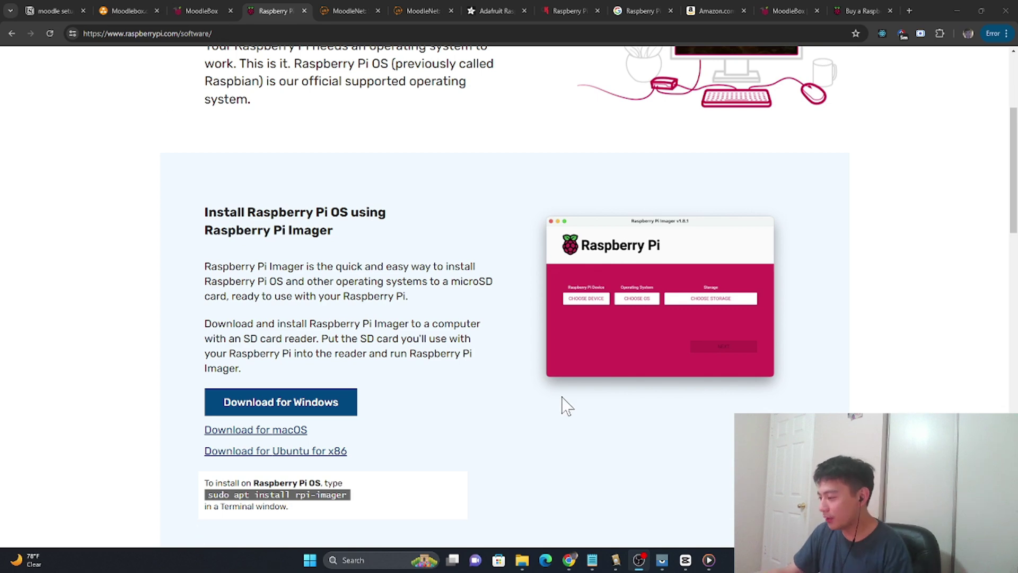
{"action": "mouse_move", "coordinate": [664, 565]}
{"action": "left_click", "coordinate": [688, 509]}
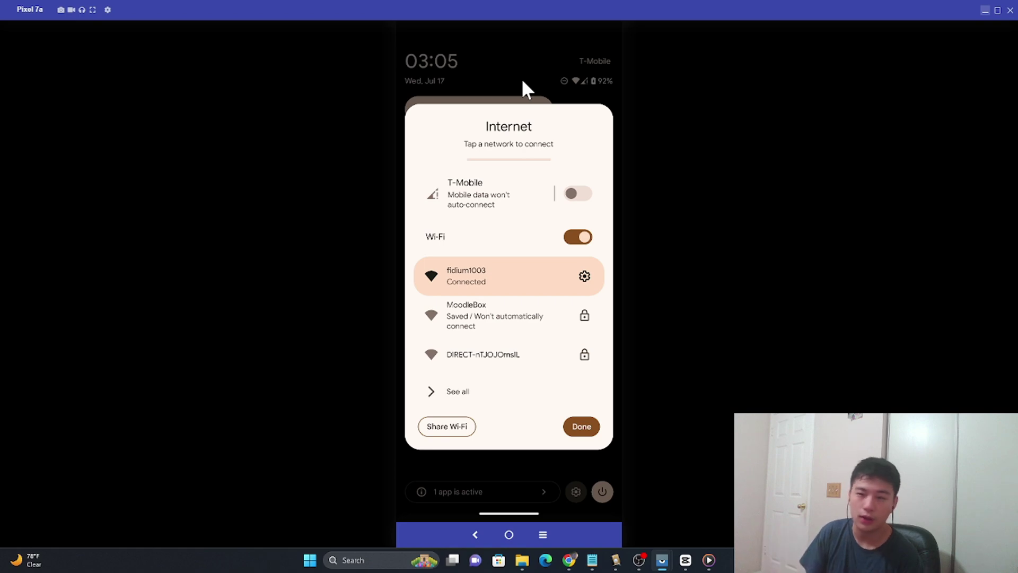
Step: Connect the phone to the MoodleBox Wi-Fi network from the Internet panel
{"action": "left_click", "coordinate": [500, 322]}
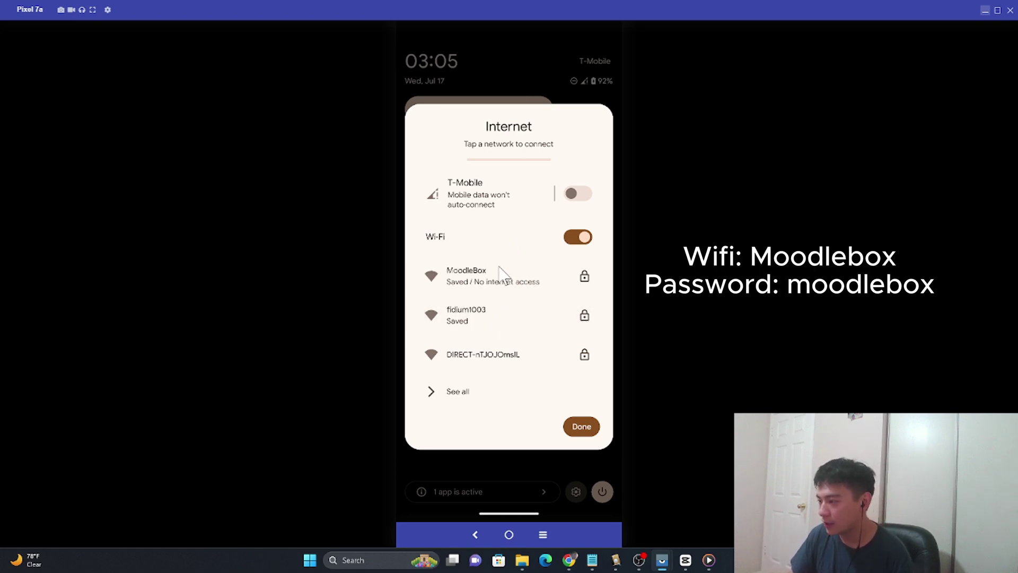
{"action": "left_click", "coordinate": [529, 296]}
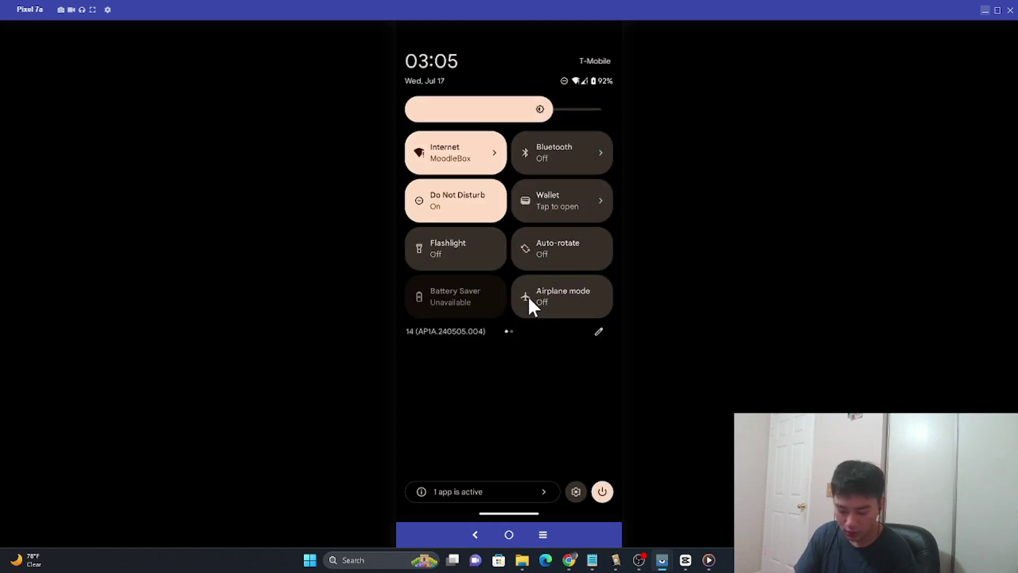
{"action": "key", "text": "Escape"}
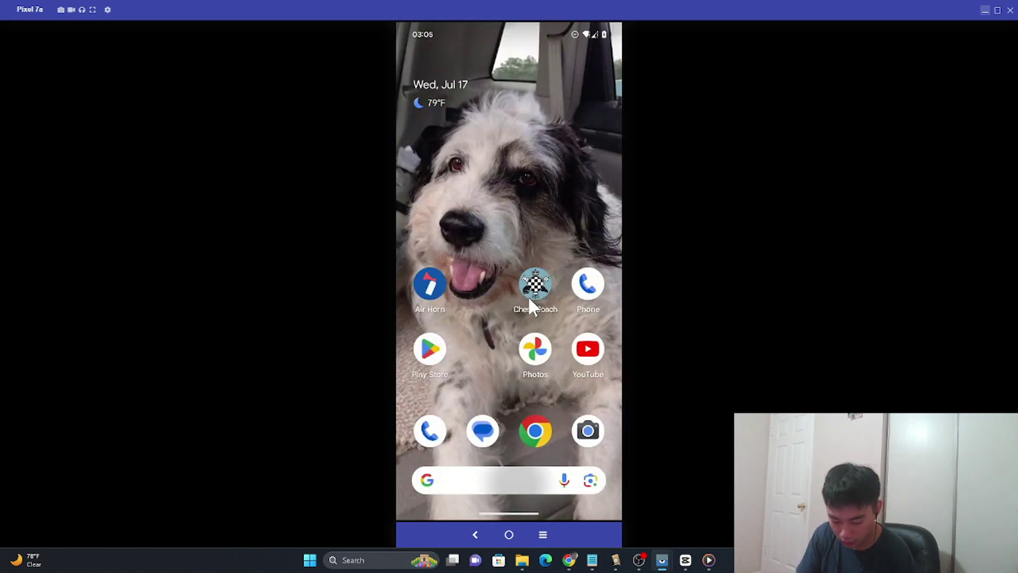
{"action": "type", "text": "http"}
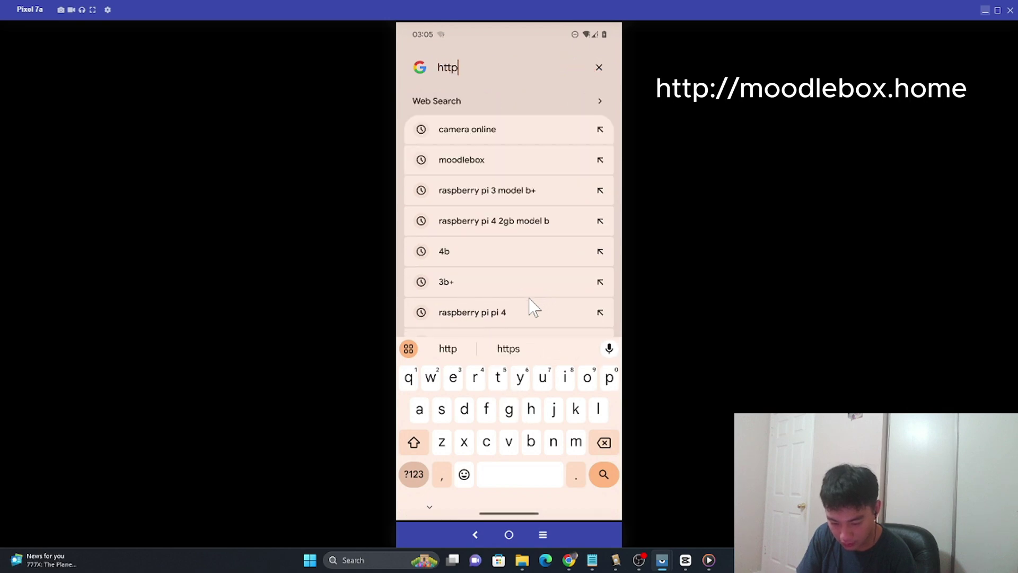
{"action": "type", "text": "://"}
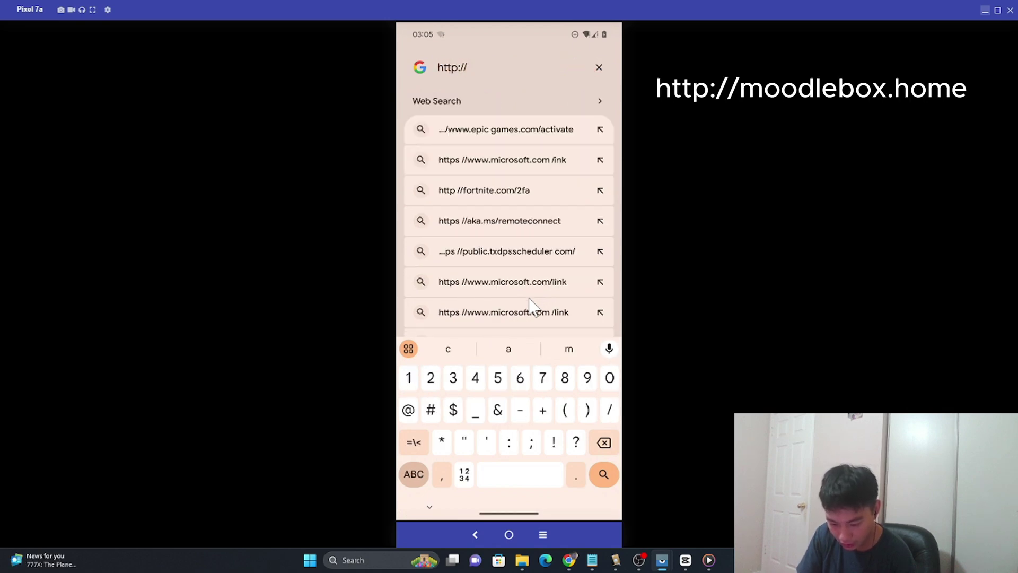
{"action": "type", "text": "mood"}
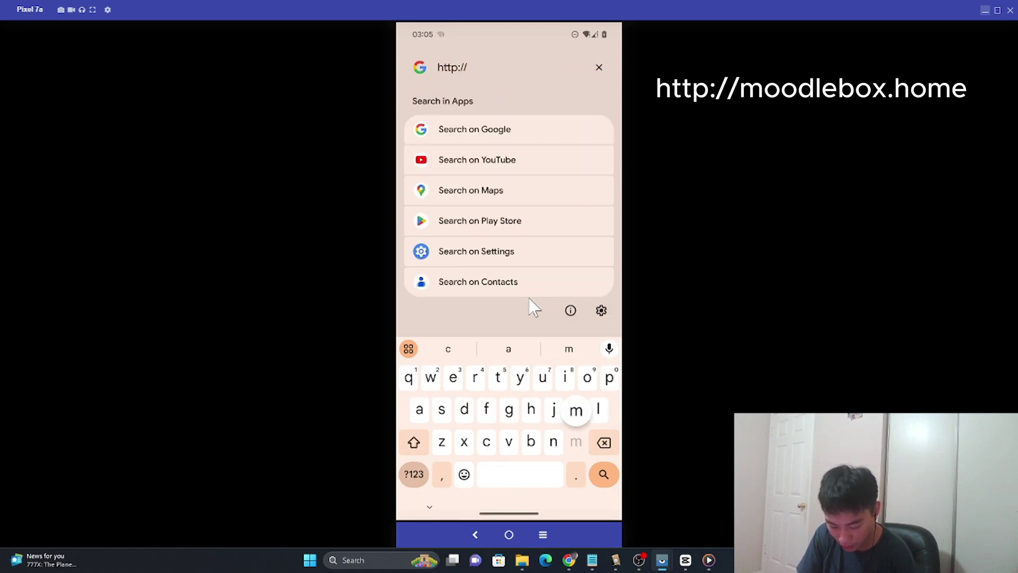
{"action": "type", "text": "lebo"}
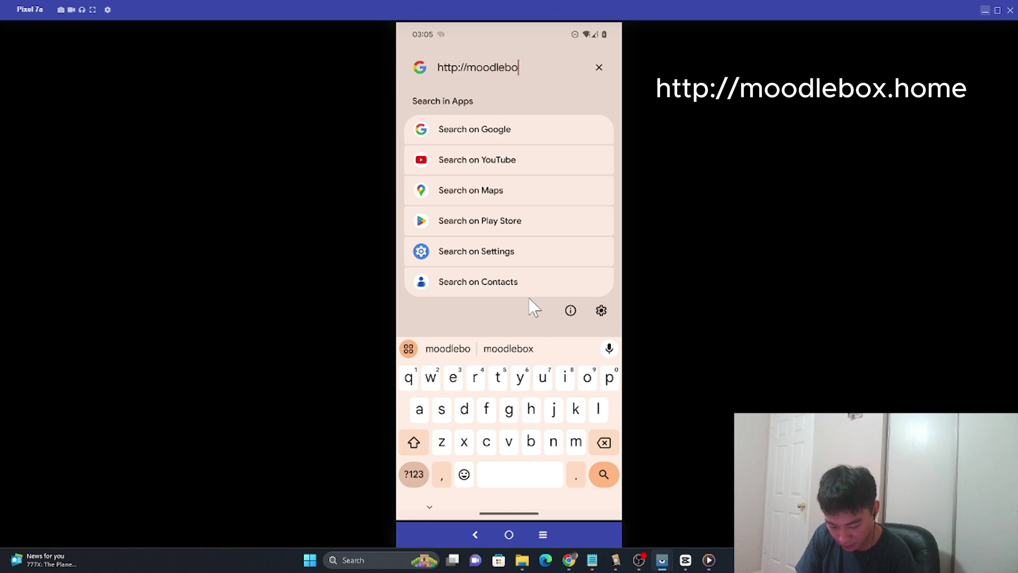
{"action": "type", "text": "x.hine"}
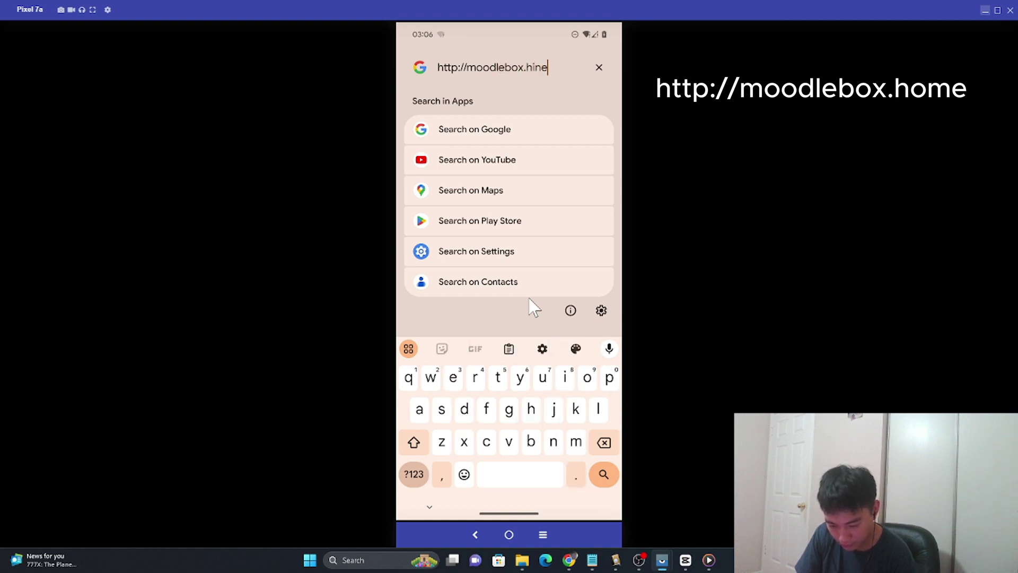
{"action": "key", "text": "BackSpace"}
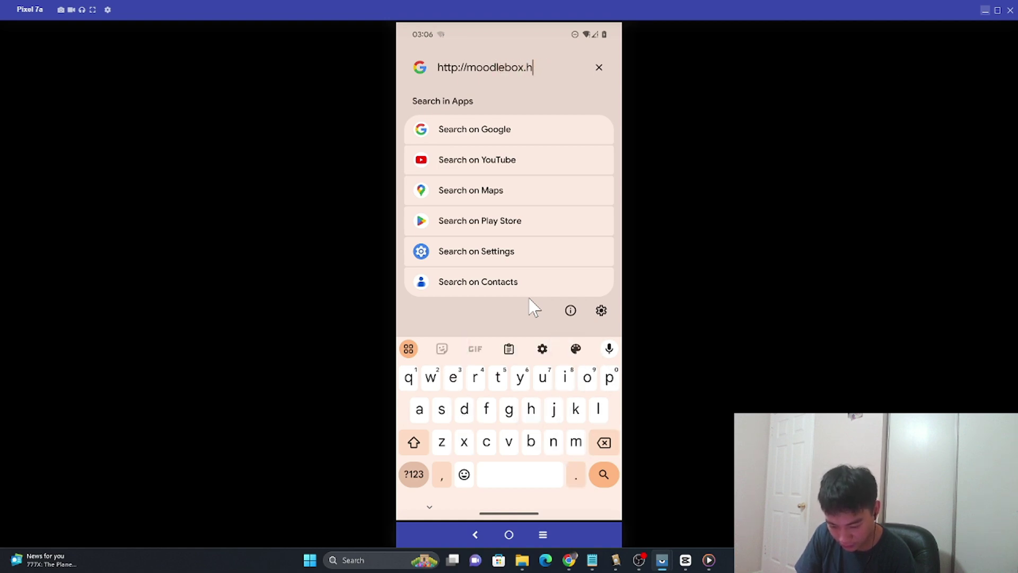
{"action": "type", "text": "ome"}
{"action": "key", "text": "Return"}
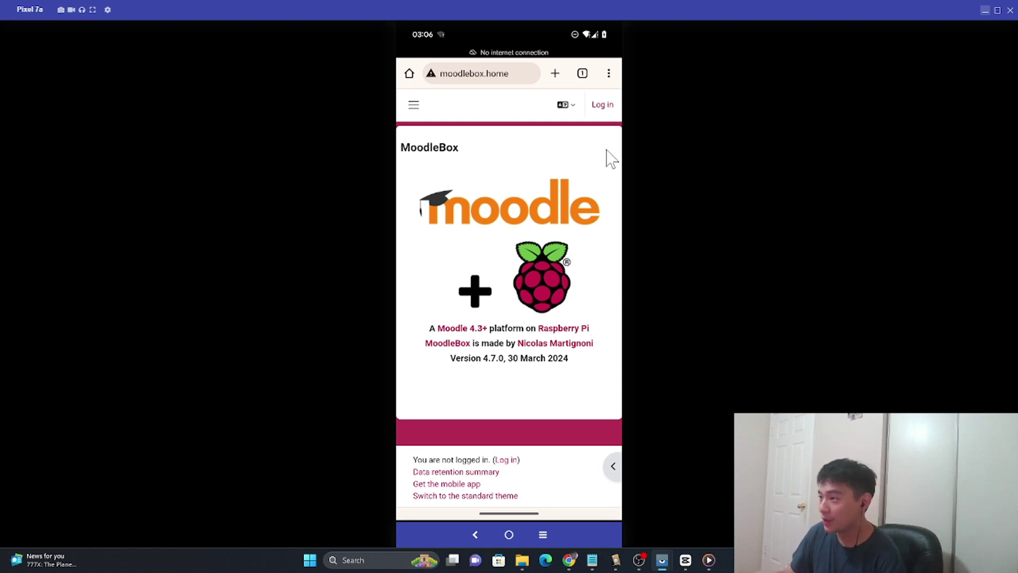
Step: Log in to the MoodleBox site with the administrator username and password
{"action": "left_click", "coordinate": [601, 106]}
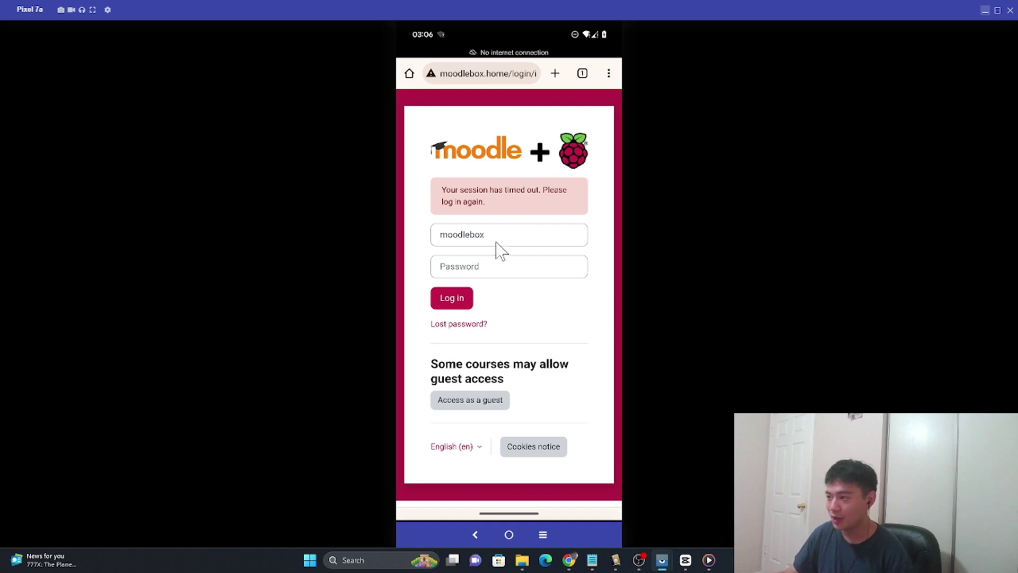
{"action": "left_click", "coordinate": [493, 271]}
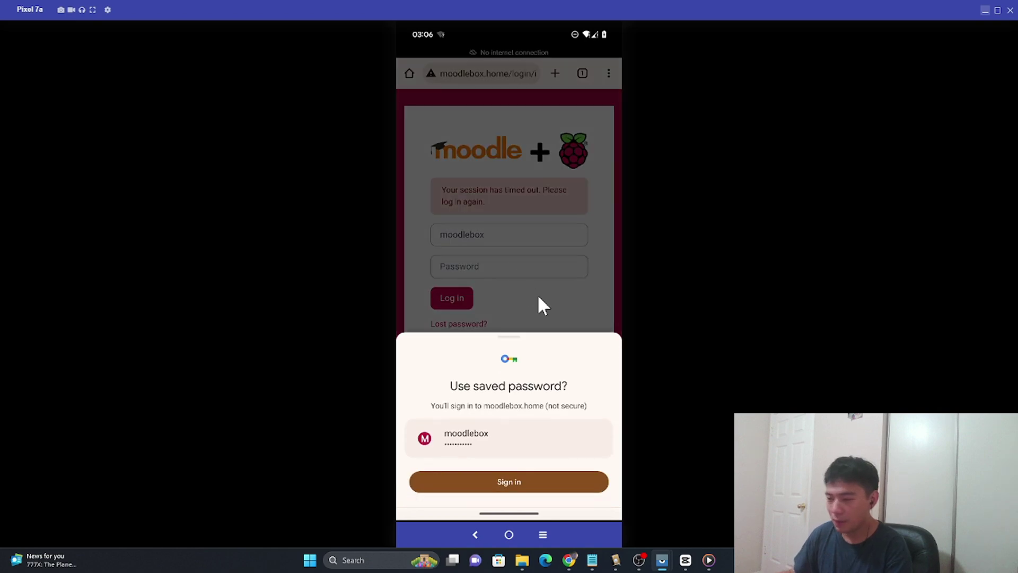
{"action": "left_click", "coordinate": [543, 315]}
{"action": "left_click", "coordinate": [509, 270]}
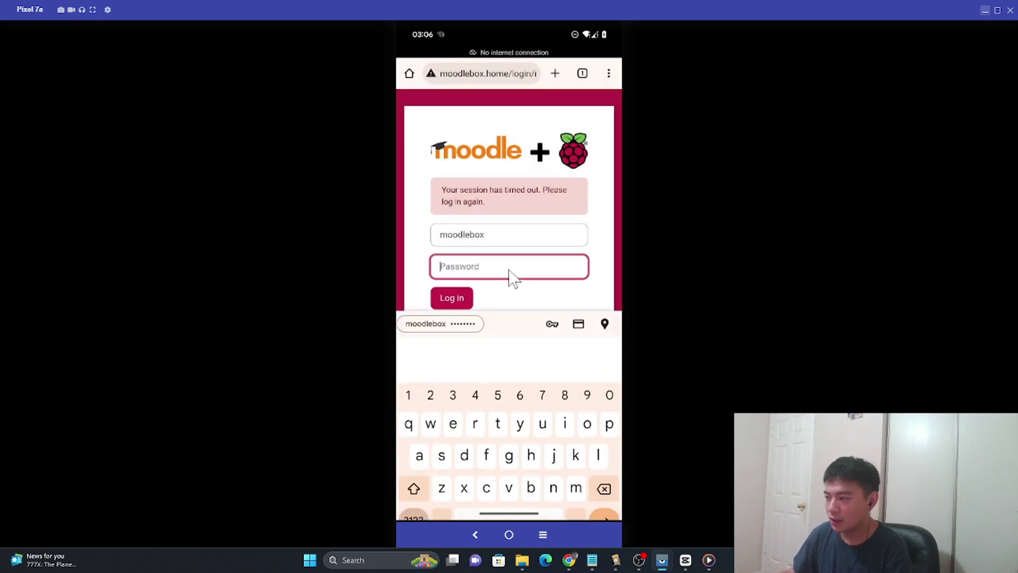
{"action": "key", "text": "shift"}
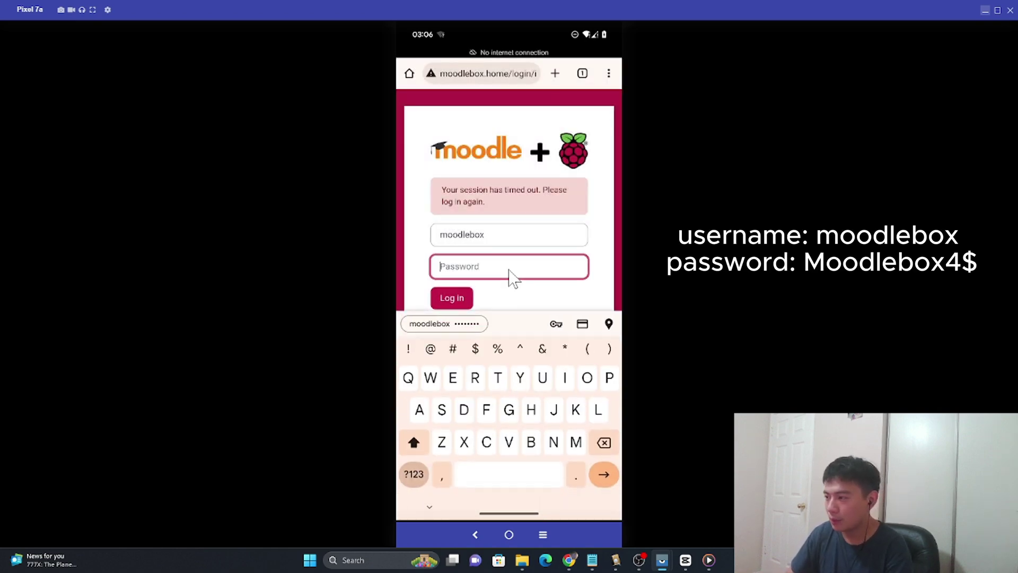
{"action": "type", "text": "M"}
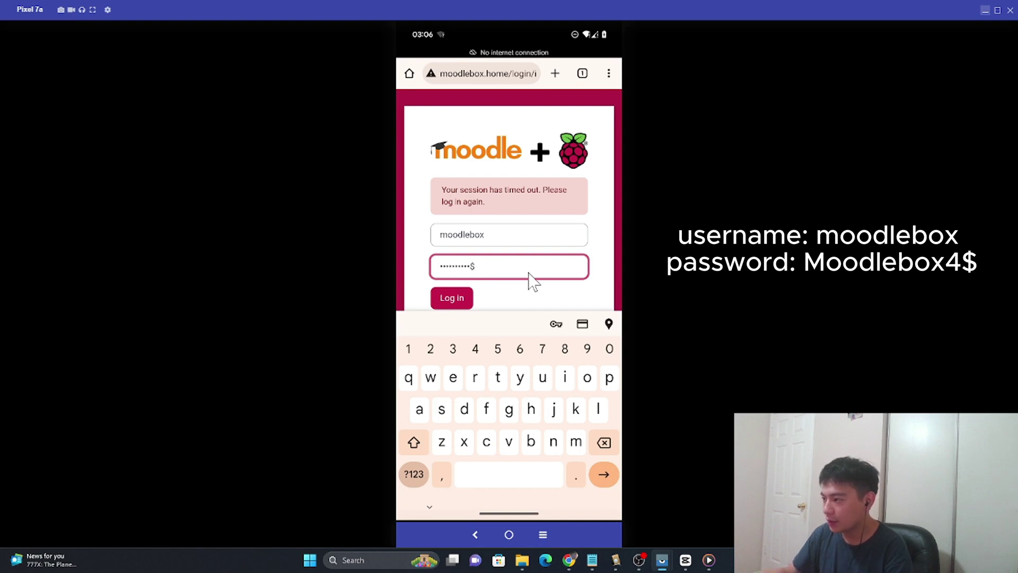
{"action": "left_click", "coordinate": [456, 300]}
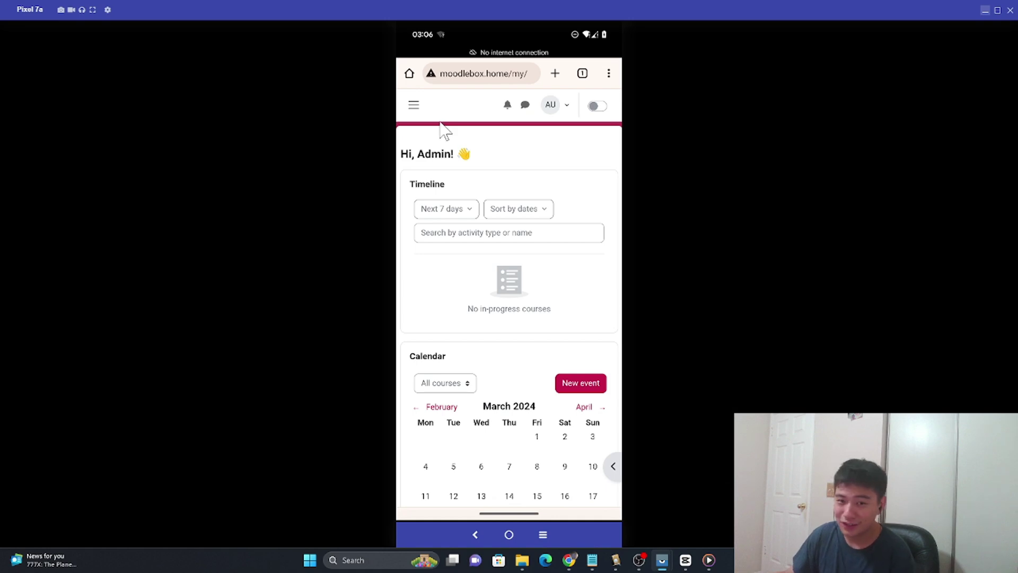
Step: Open My courses from the site menu, then minimize the phone mirror
{"action": "left_click", "coordinate": [415, 106]}
{"action": "left_click", "coordinate": [483, 189]}
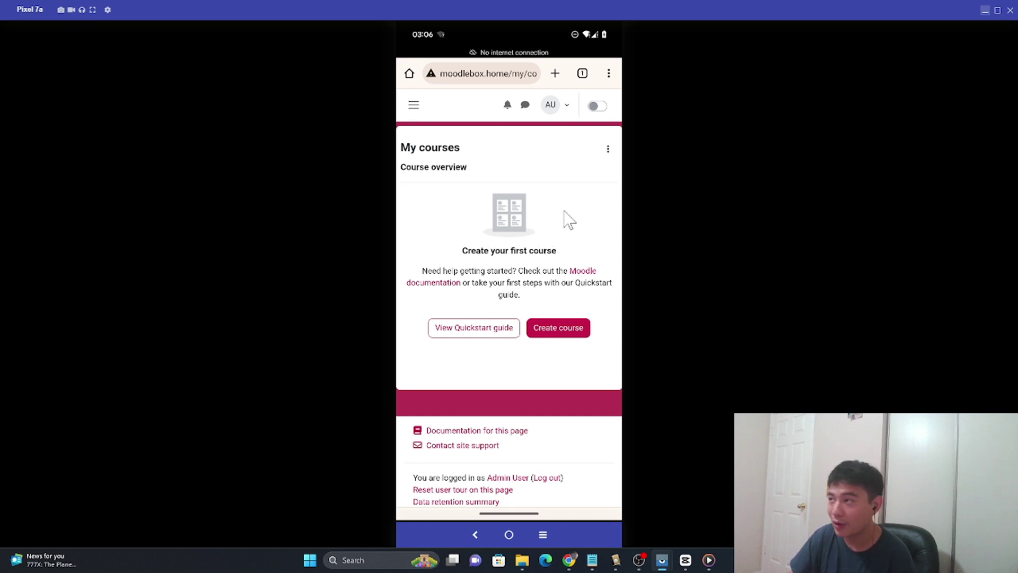
{"action": "left_click", "coordinate": [982, 13]}
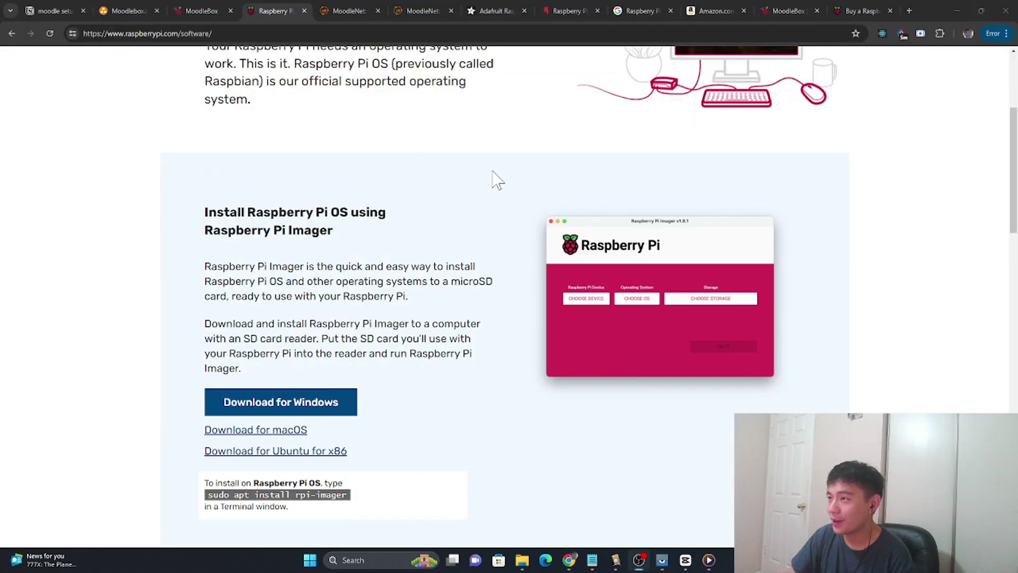
Step: Switch to the MoodleNet tab showing the Effective Memory Techniques resource
{"action": "left_click", "coordinate": [421, 9]}
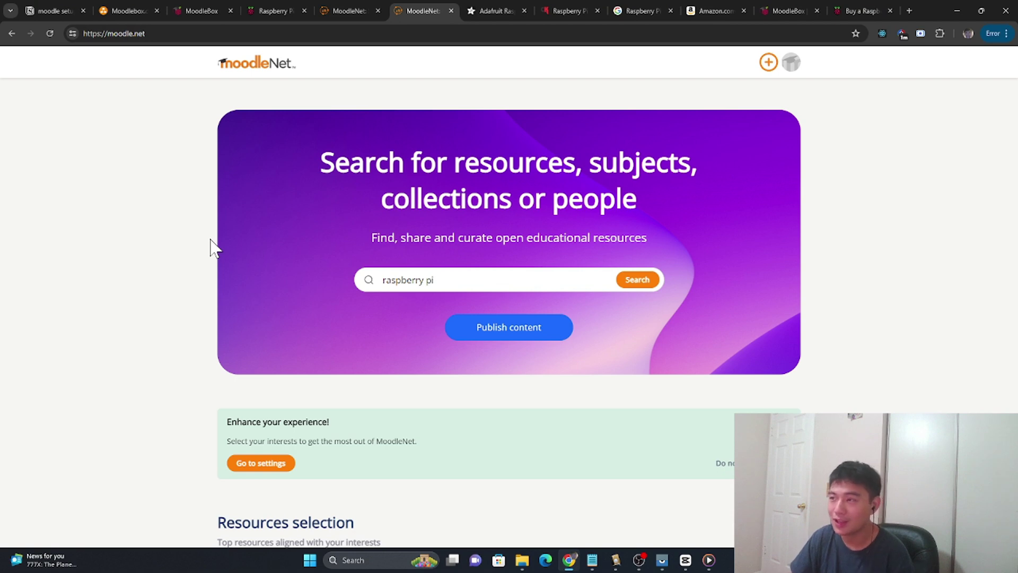
{"action": "left_click", "coordinate": [356, 11]}
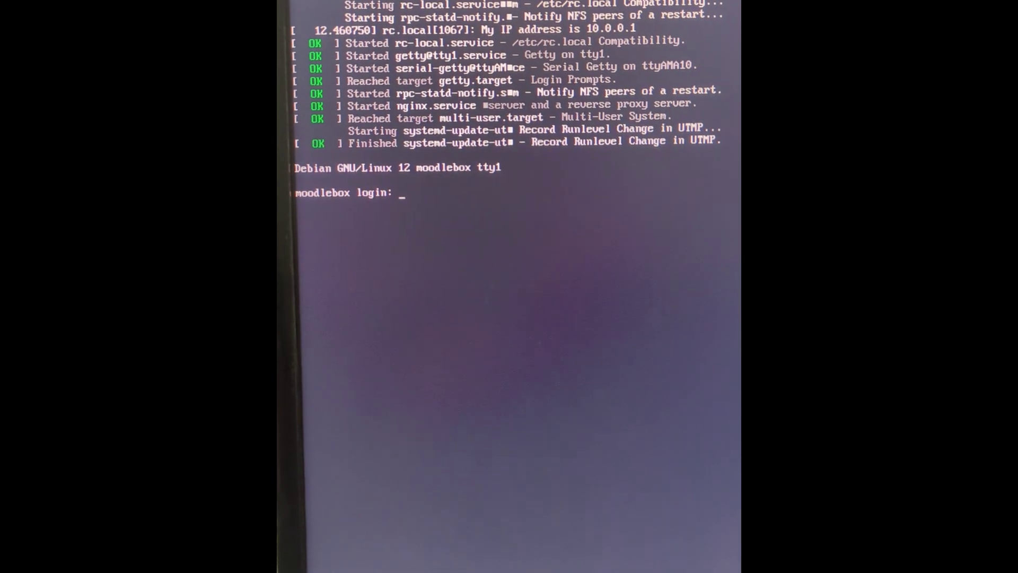
Step: Log in to the MoodleBox console as the default moodlebox user
{"action": "type", "text": "moodlebox"}
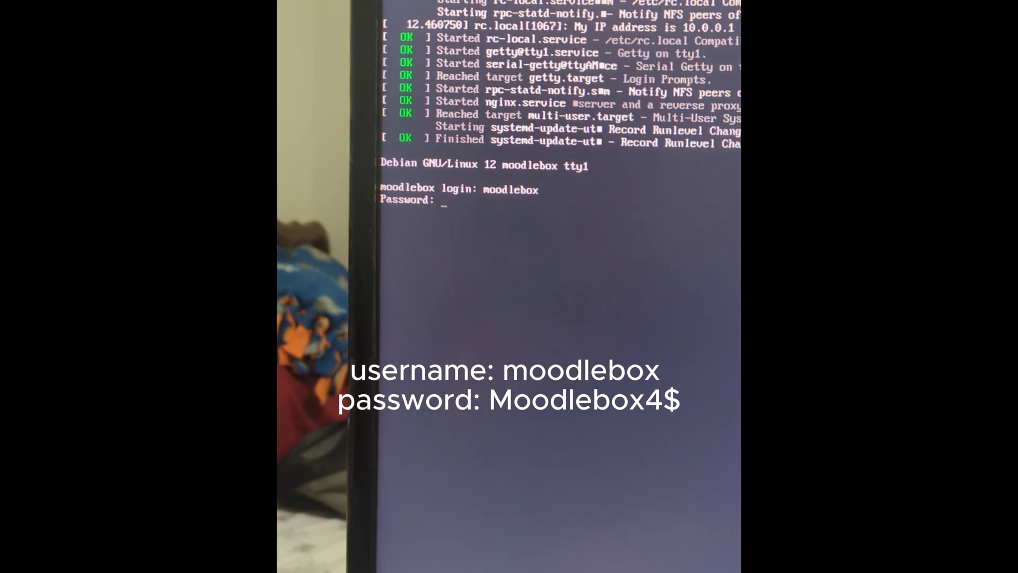
{"action": "key", "text": "Return"}
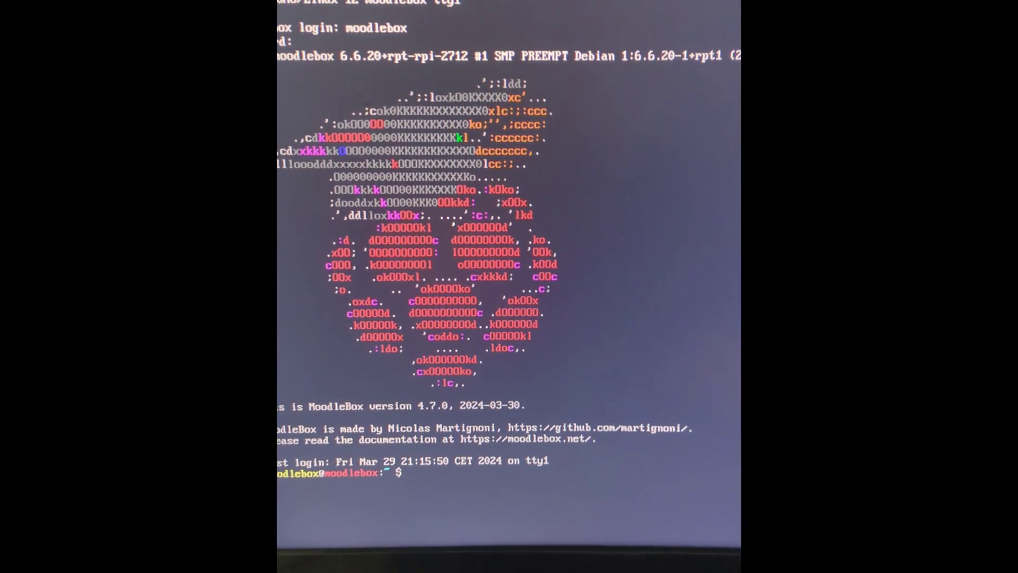
Step: Run 'sudo shutdown -h now' at the MoodleBox console to power off the Pi
{"action": "type", "text": "sudo shutdown -h now"}
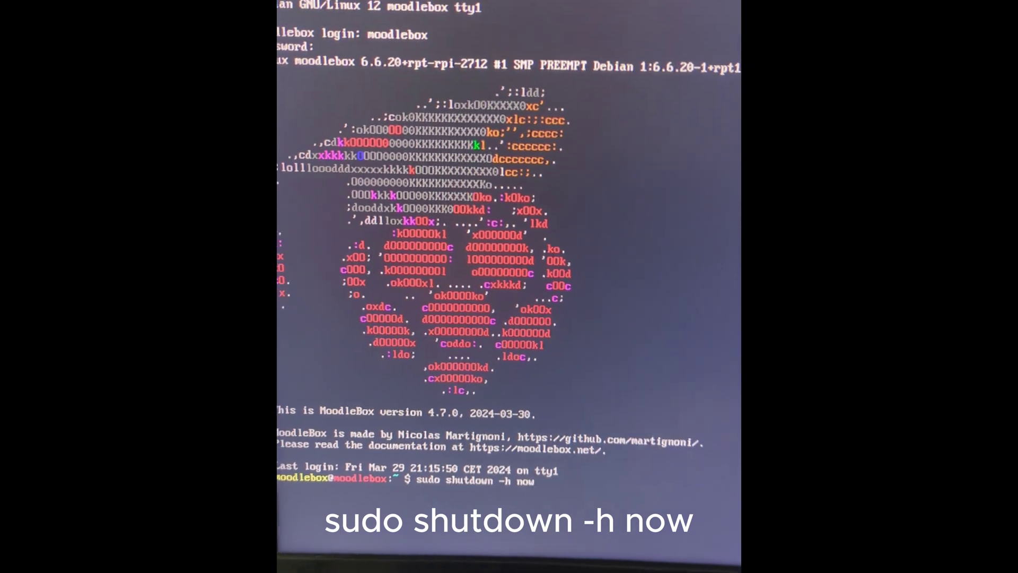
{"action": "key", "text": "Return"}
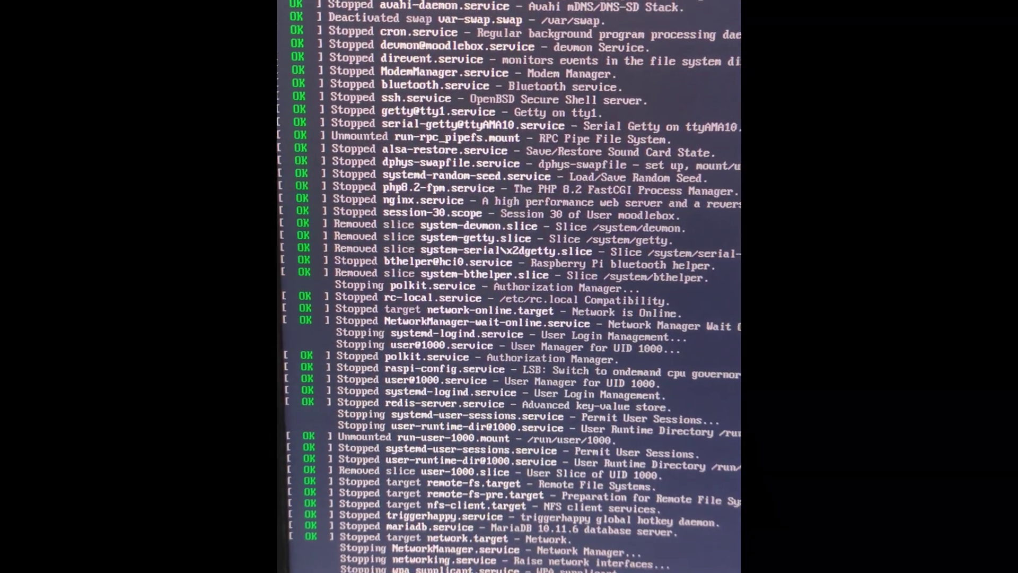